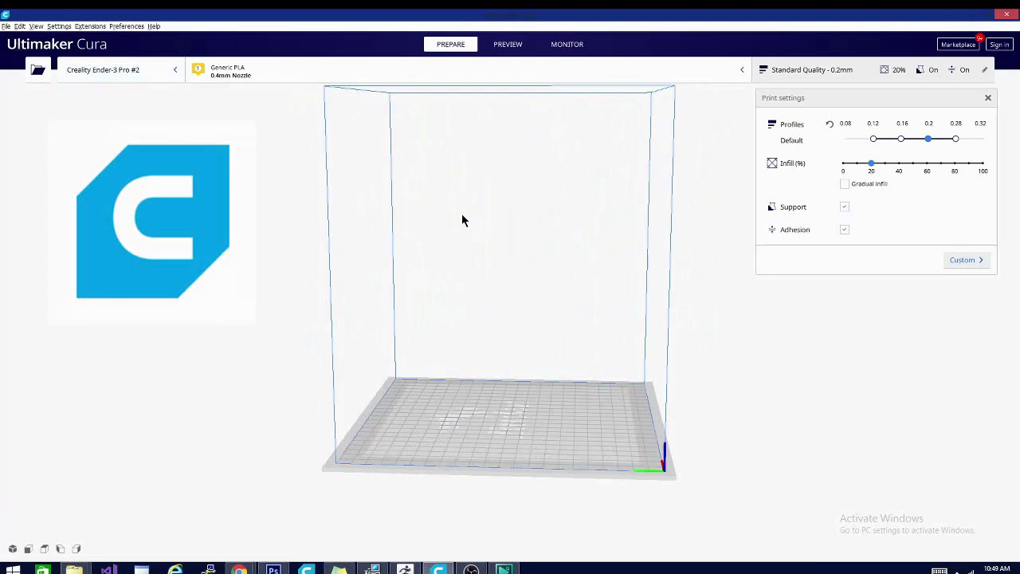
- Orbit the view around the empty Ender-3 Pro build plate
right_click_drag(676, 389, 254, 381)
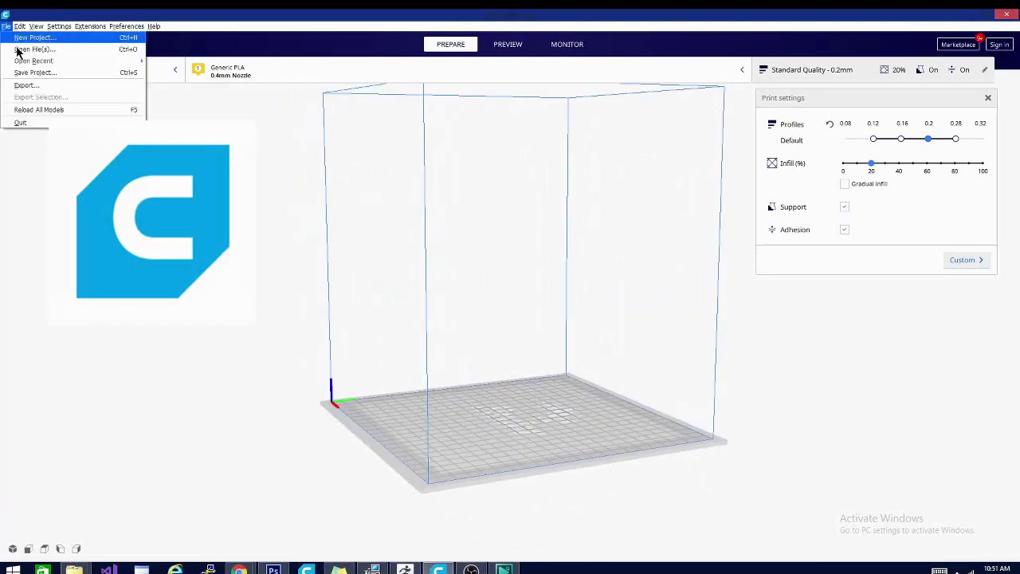
- Load Vise_Handle.stl from the PETG vise folder onto the build plate
left_click(18, 51)
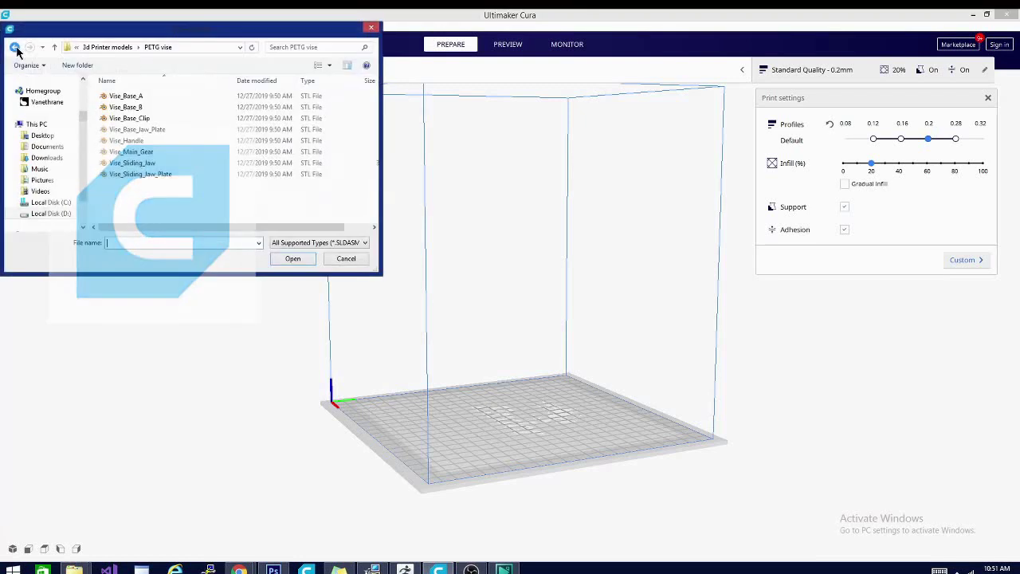
left_click(142, 142)
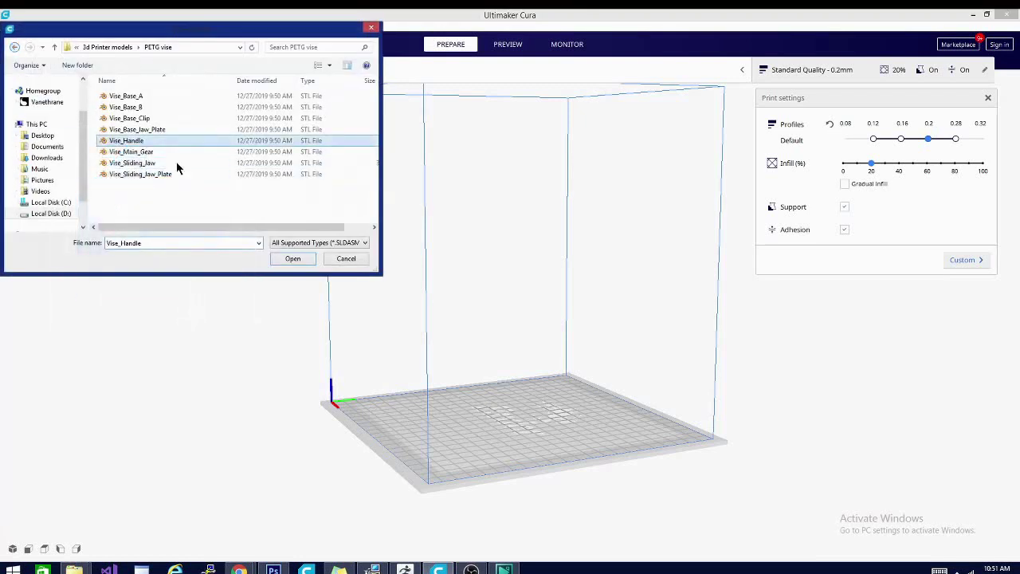
left_click(308, 259)
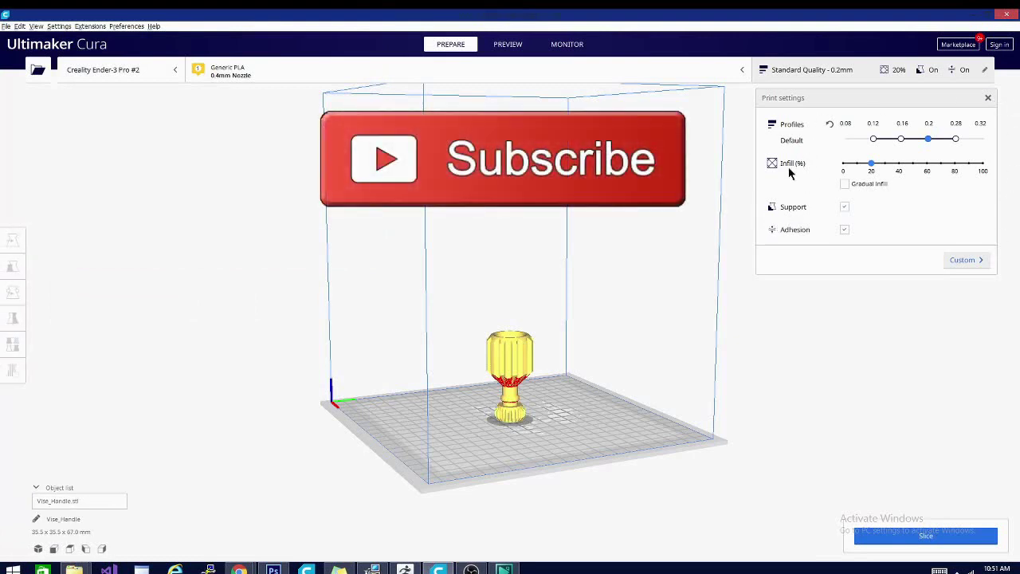
- Switch to Custom print settings and collapse the Quality, Shell, Infill, Material and Speed sections
left_click(954, 264)
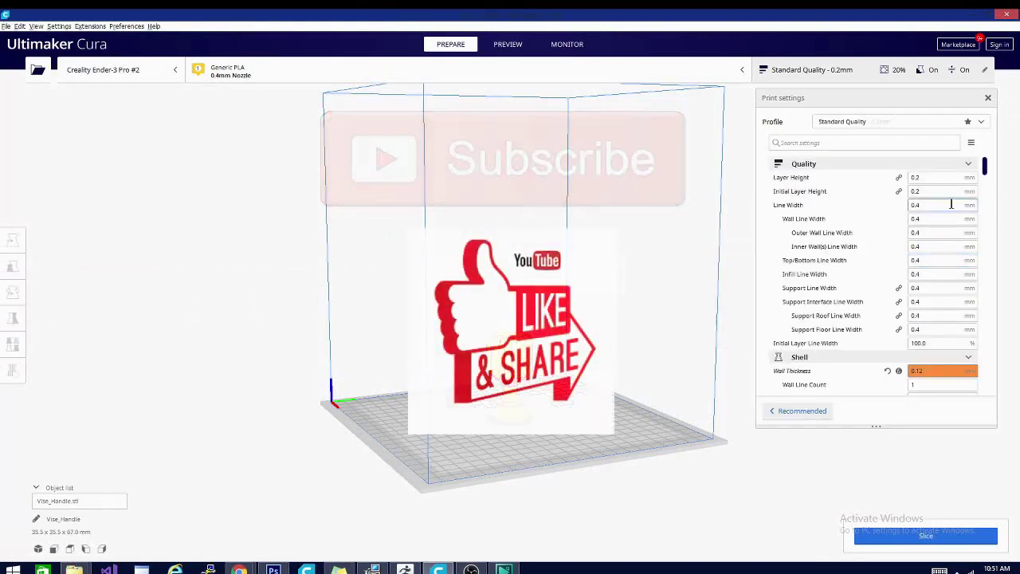
left_click(969, 164)
left_click(968, 177)
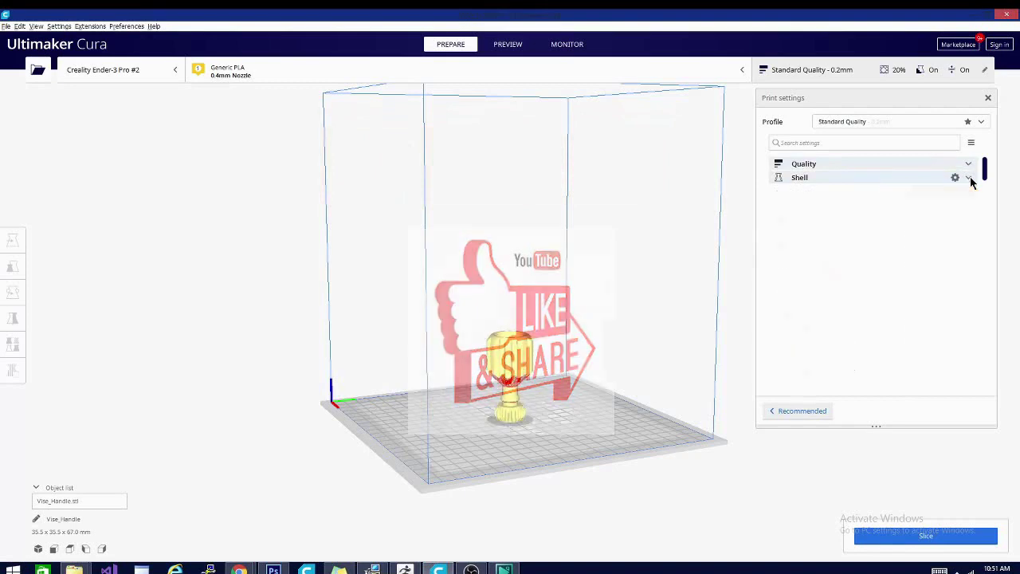
left_click(970, 192)
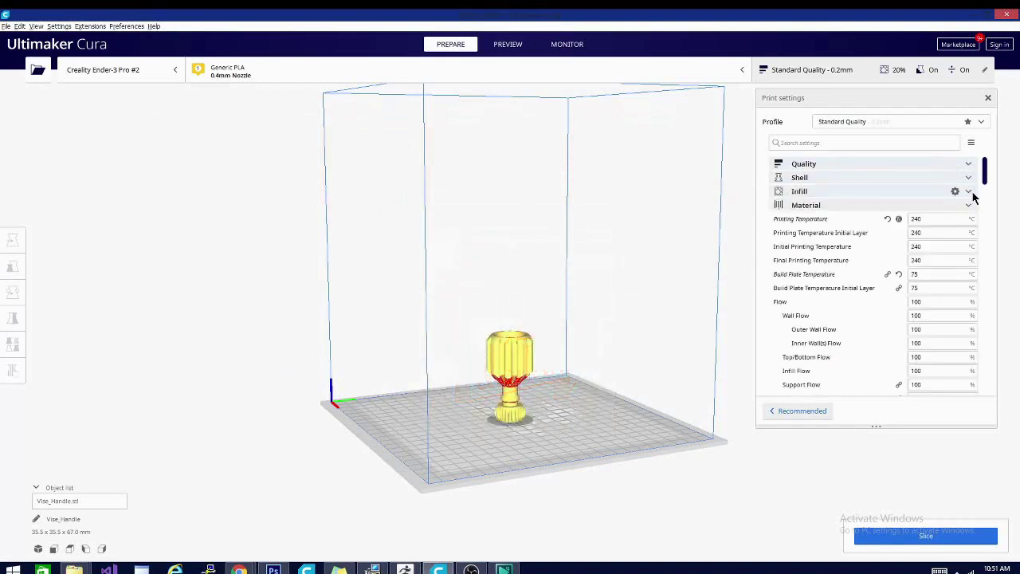
left_click(966, 205)
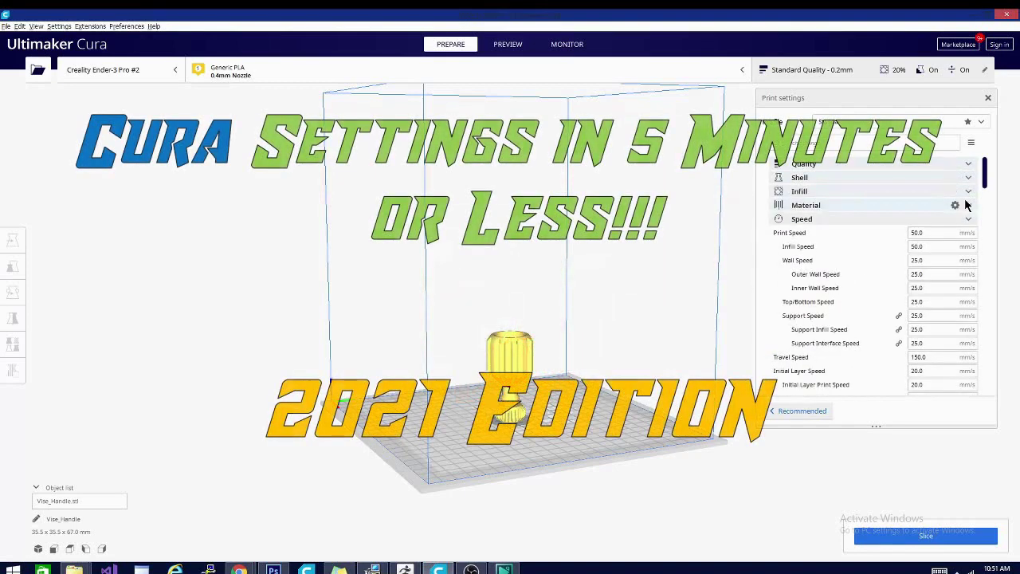
left_click(968, 218)
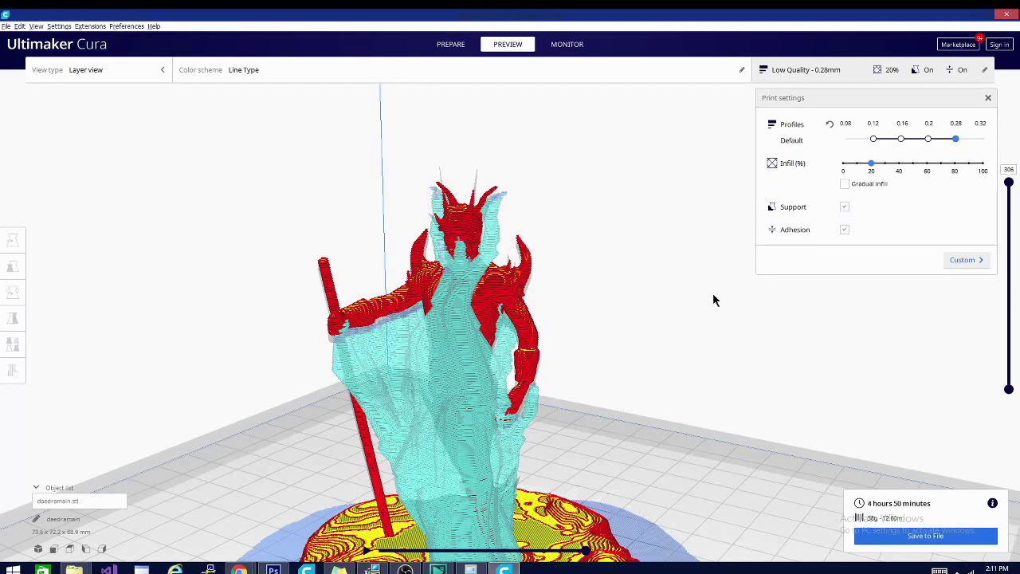
- Show the Custom settings list with Quality expanded, listing 0.28 mm layer height
left_click(967, 267)
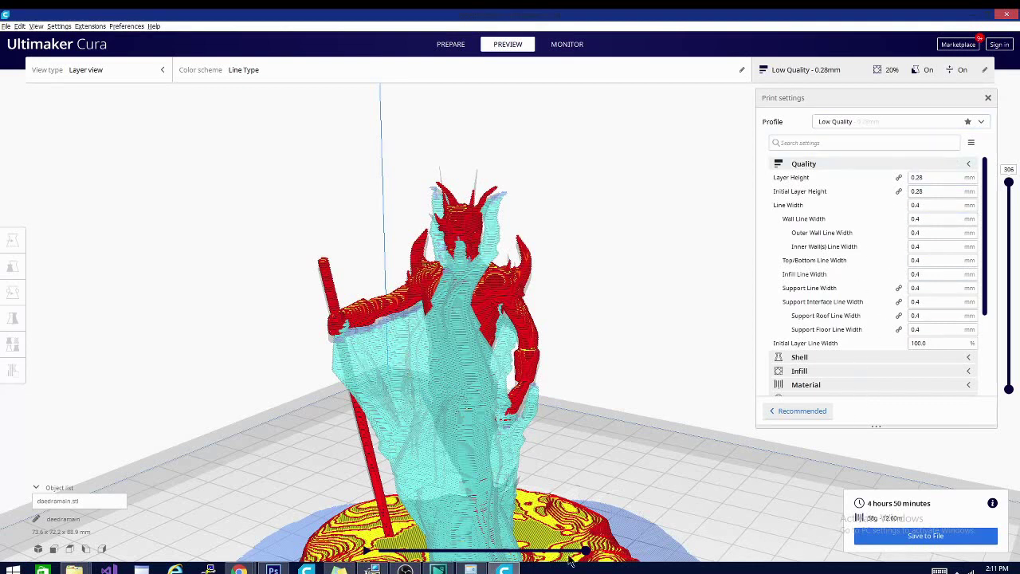
left_click(801, 410)
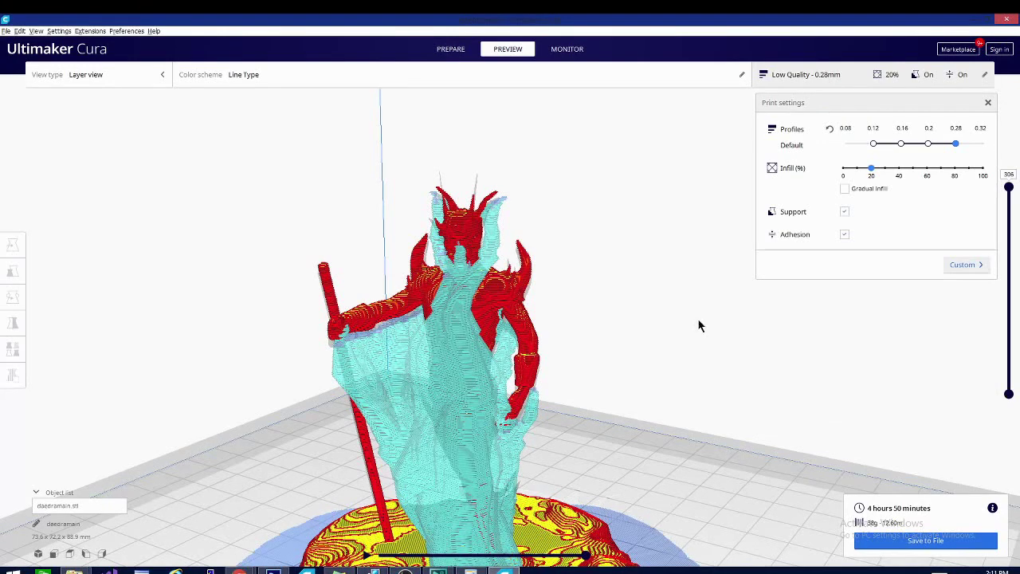
left_click(964, 265)
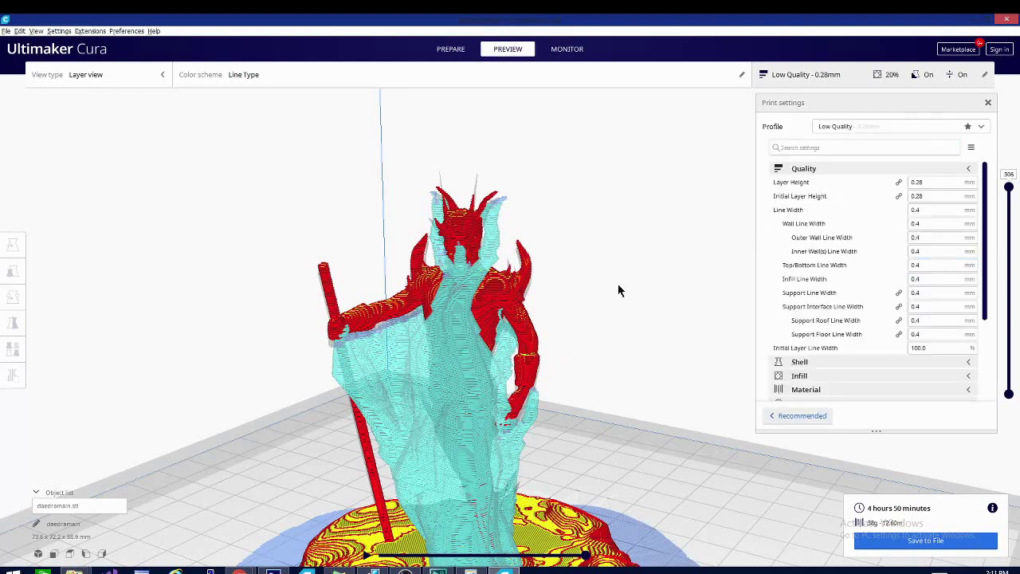